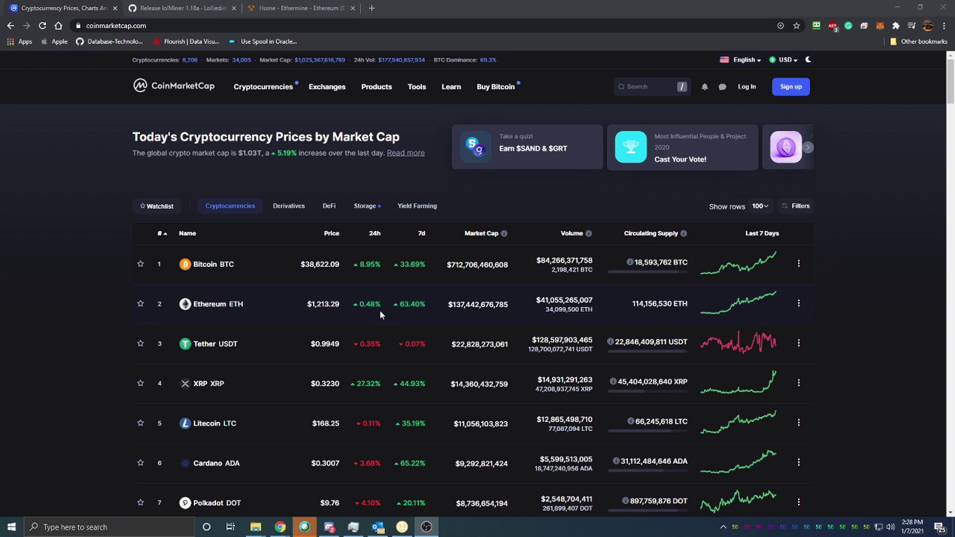
- Check Ethereum's seven-day price change in the cryptocurrency list and open its markets page
drag(392, 305, 421, 305)
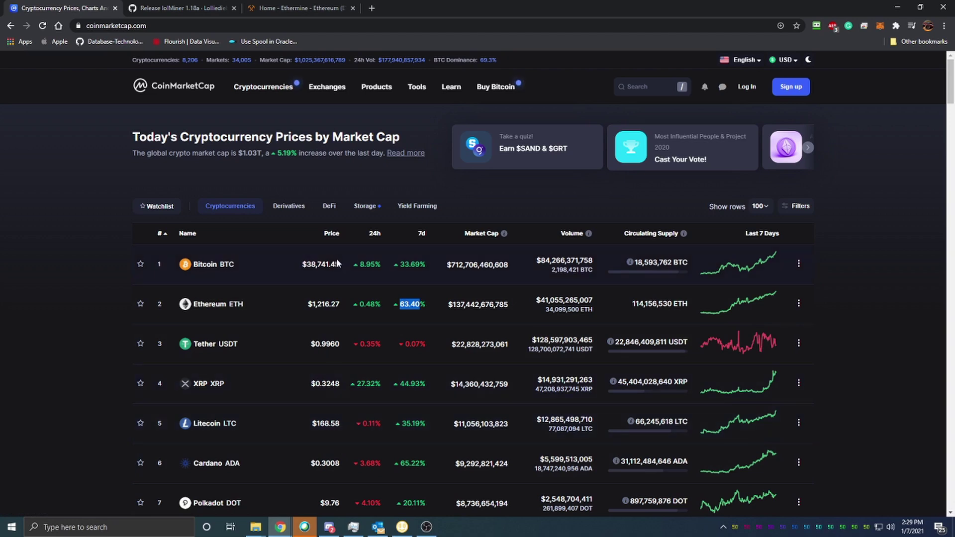
click(335, 312)
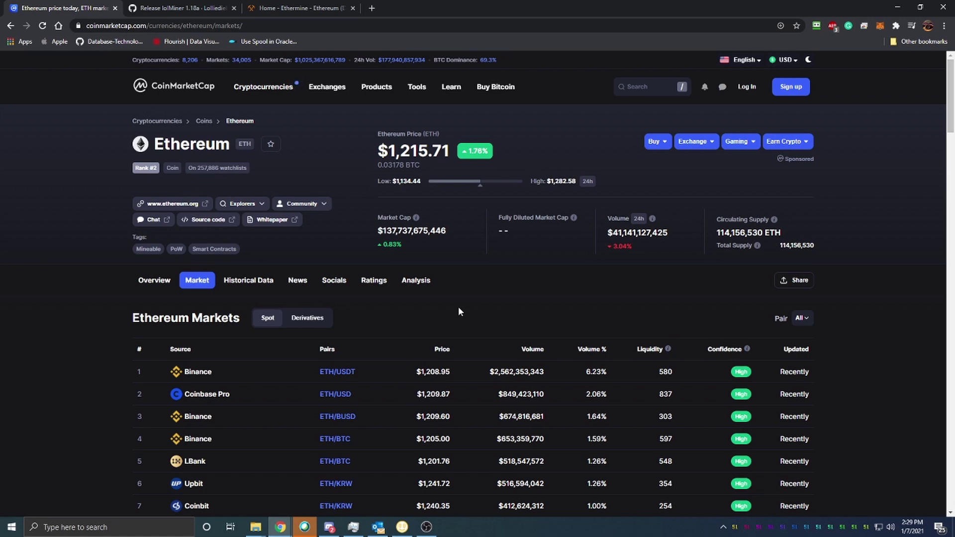
key(alt+Tab)
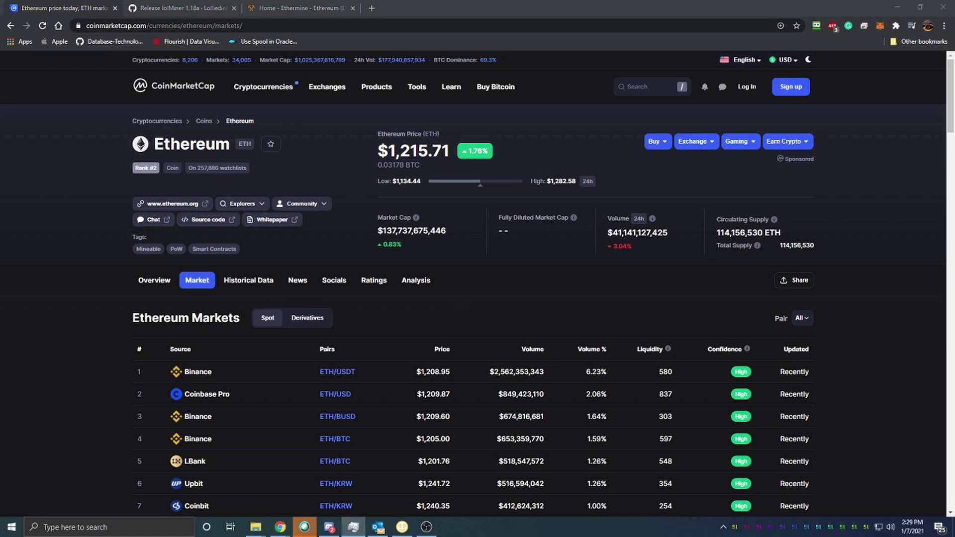
key(alt+Tab)
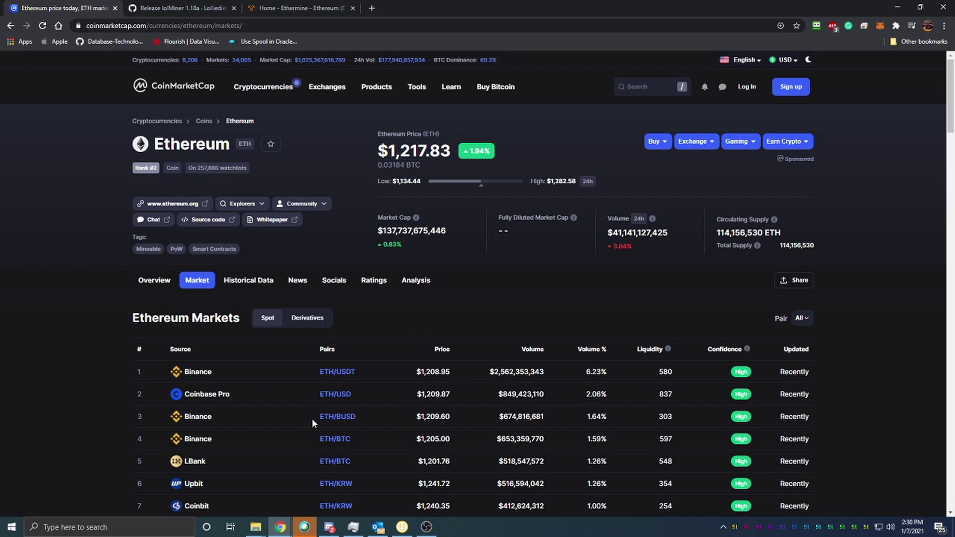
- Launch Atomic Wallet and unlock it with the wallet password
click(141, 531)
text(a)
key(Escape)
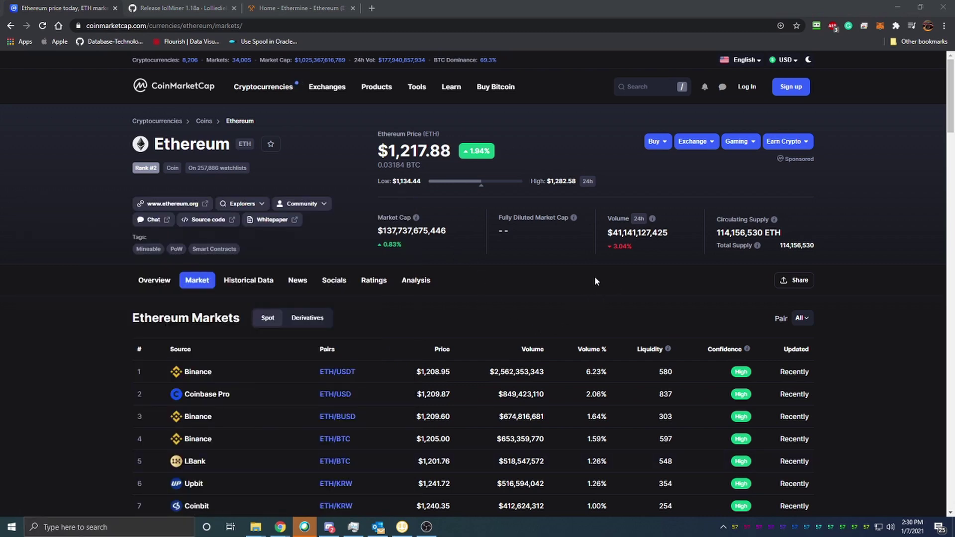
text(••••••••••)
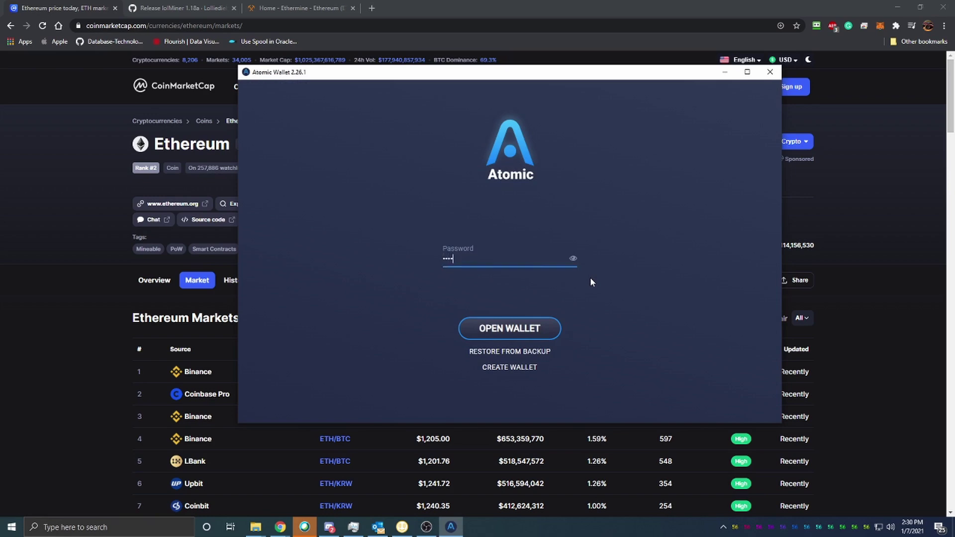
key(Return)
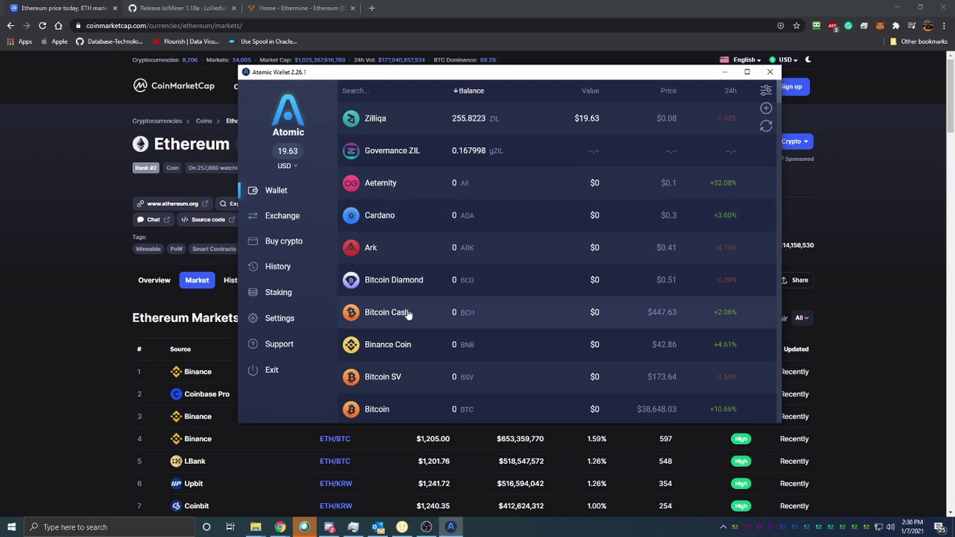
- Search the wallet for "et", open Ethereum and display its receiving address, then return to the browser
click(378, 91)
text(et)
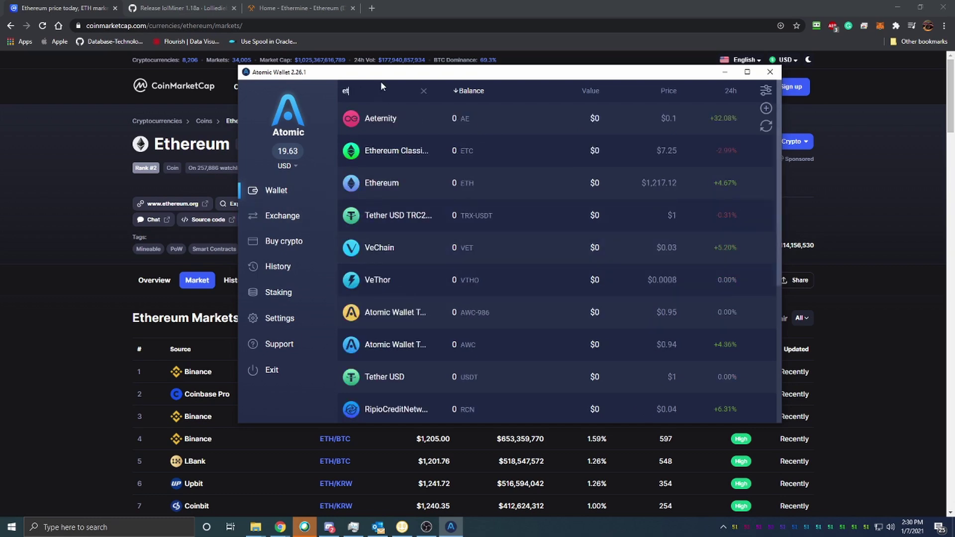
click(407, 181)
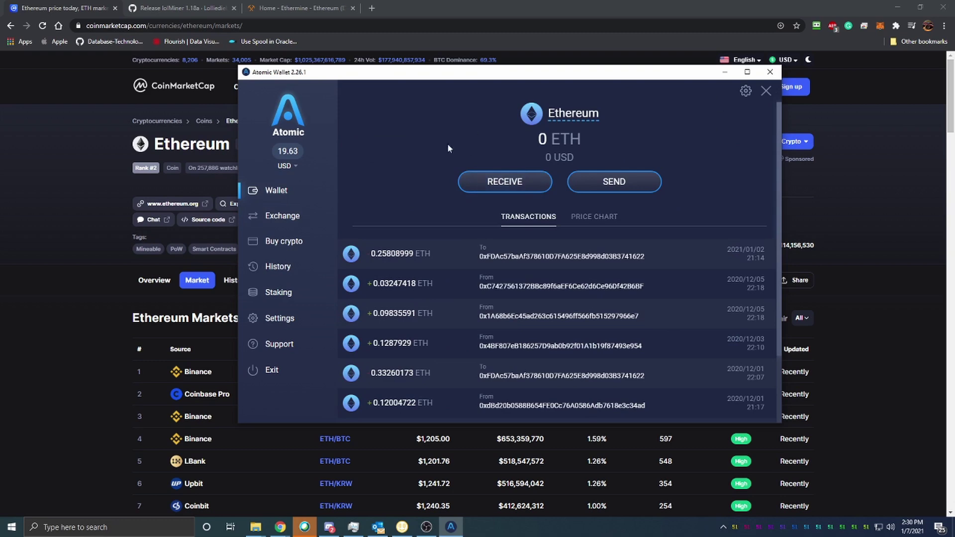
click(504, 182)
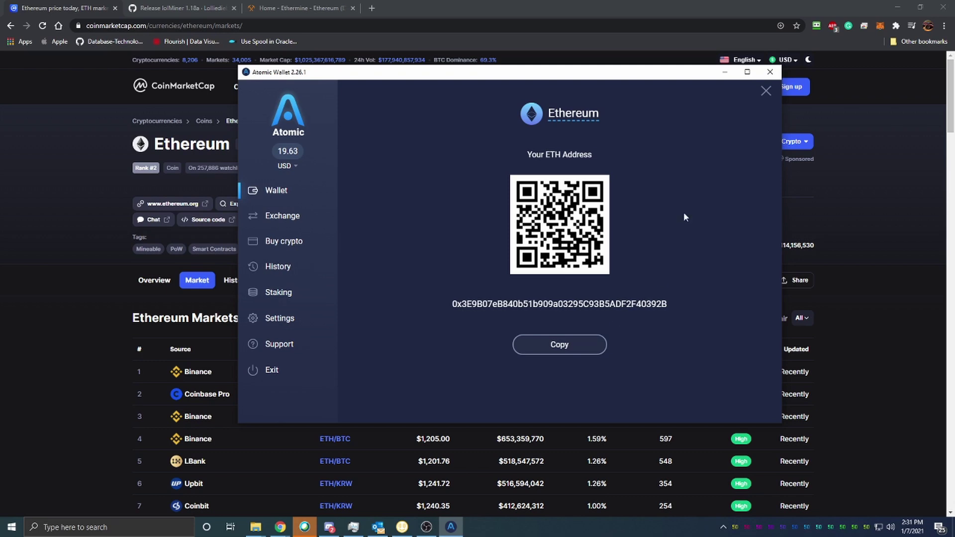
double_click(571, 312)
click(831, 218)
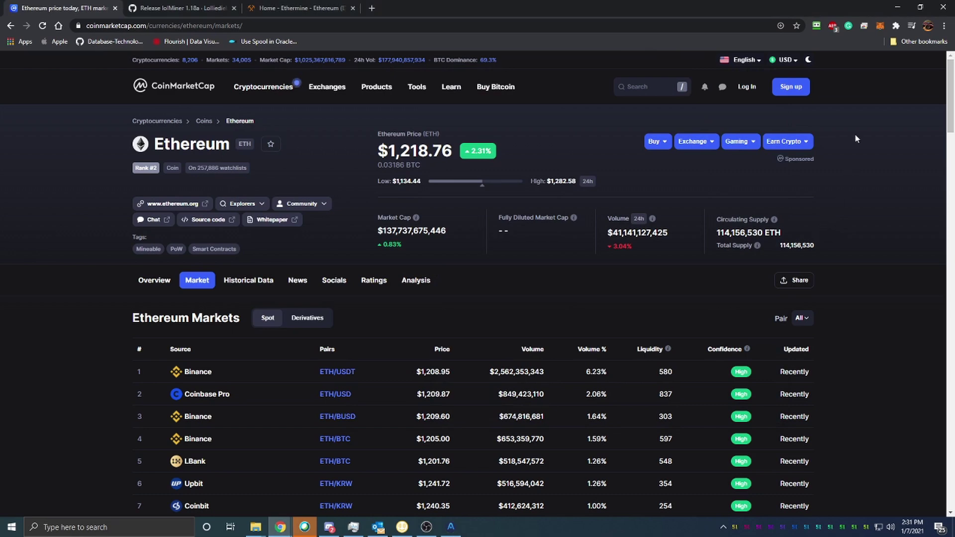
- Bring up the lolMiner 1.18a release page on GitHub and find its downloadable assets
mouse_move(288, 91)
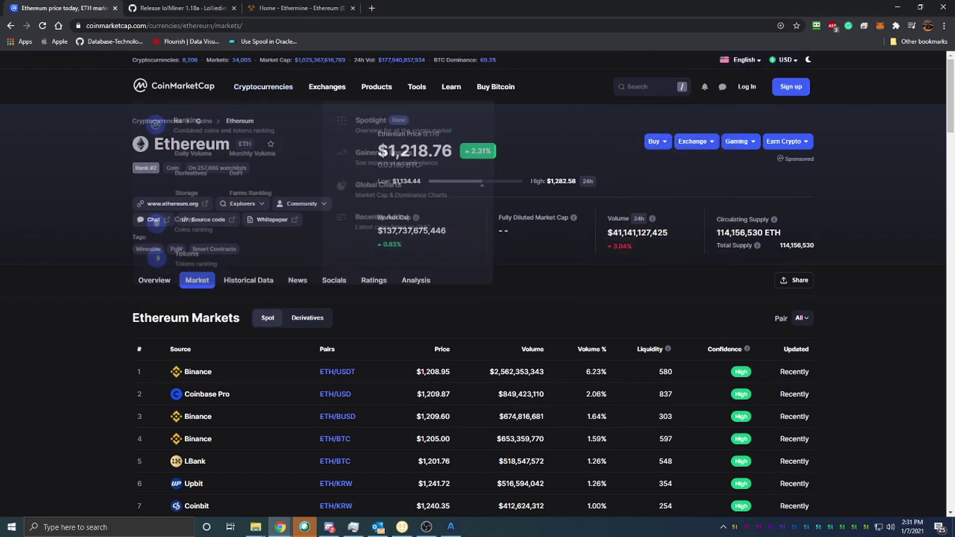
click(181, 8)
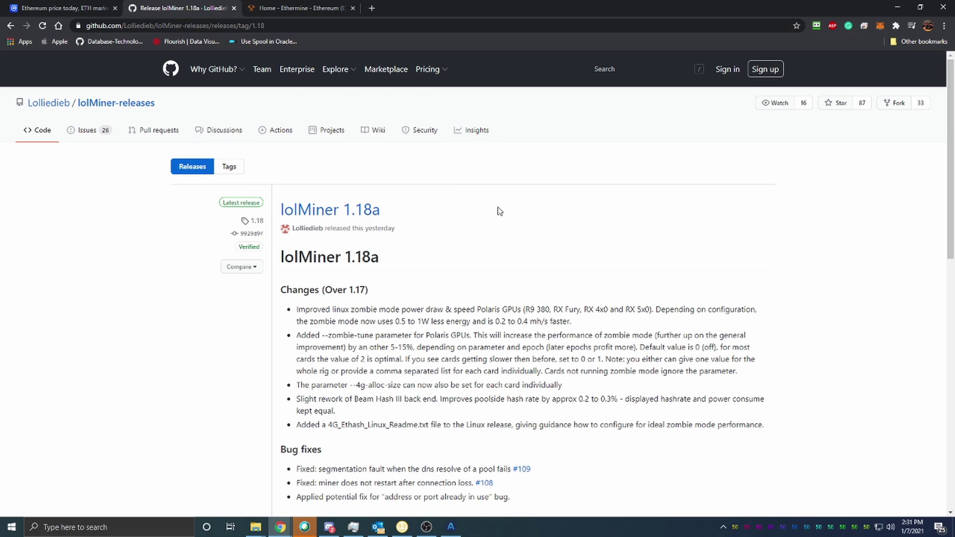
scroll(322, 206, down, 12)
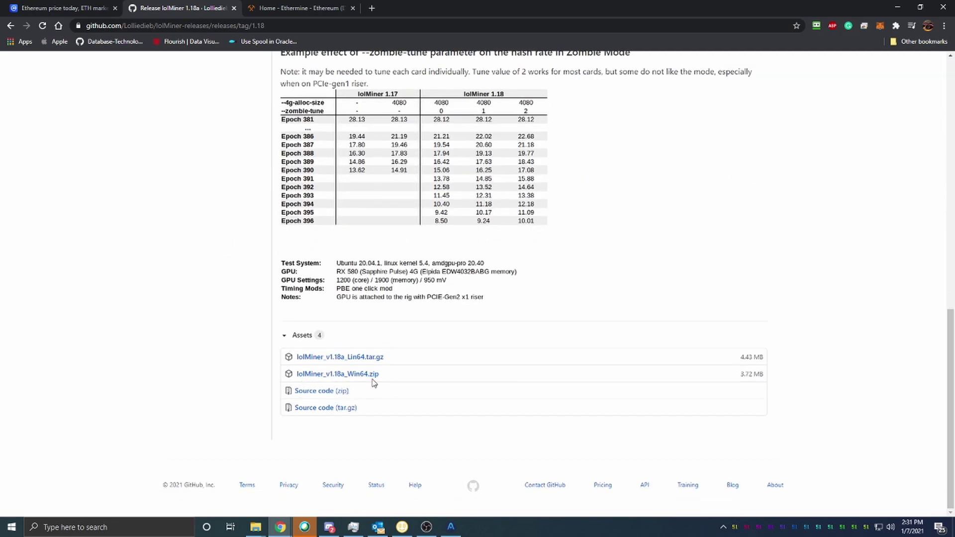
- Switch to File Explorer and bring up the extracted lolMiner 1.18a folder at its mining batch files
click(255, 527)
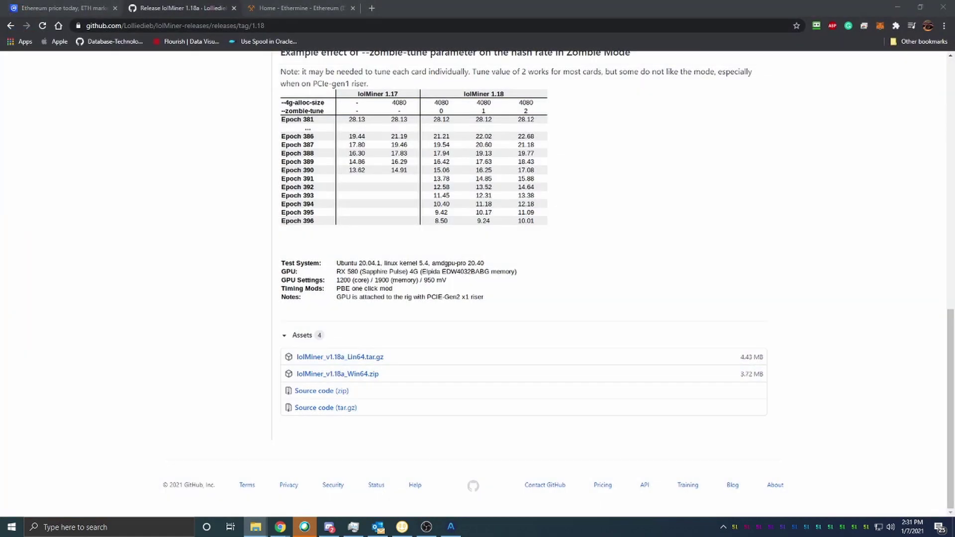
drag(584, 154, 335, 171)
scroll(376, 347, up, 3)
click(612, 303)
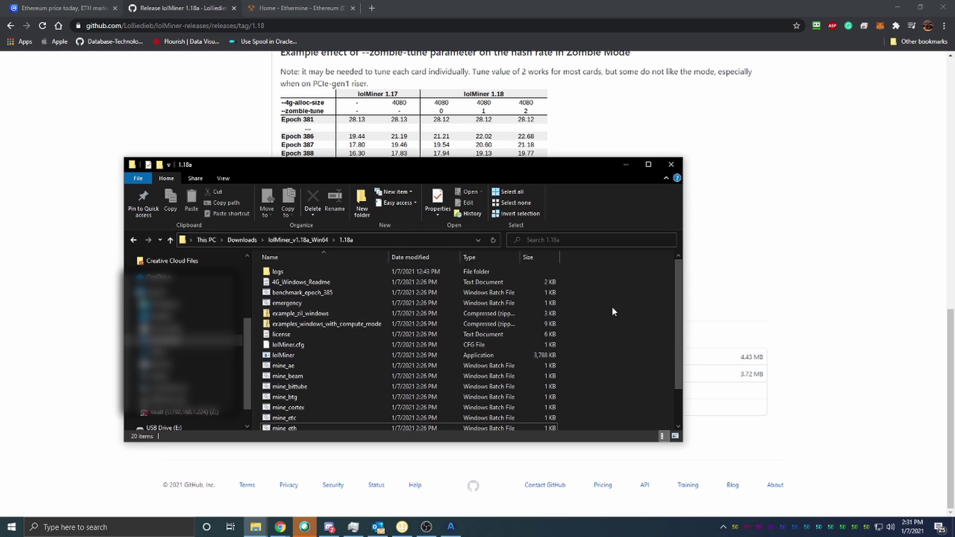
scroll(605, 317, down, 2)
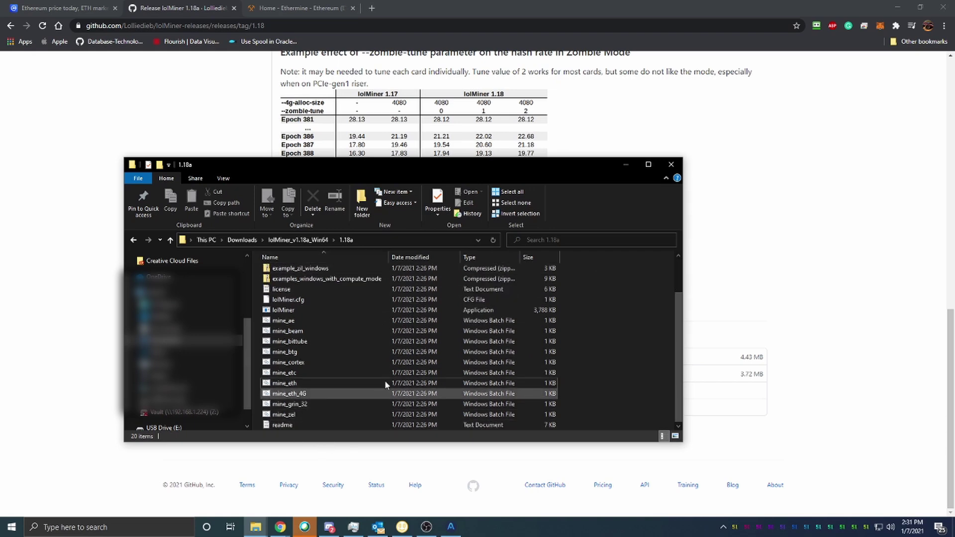
- Review the coin-specific batch files, including mine_eth and mine_eth_4G, and check the graphics card's memory in Task Manager
click(296, 374)
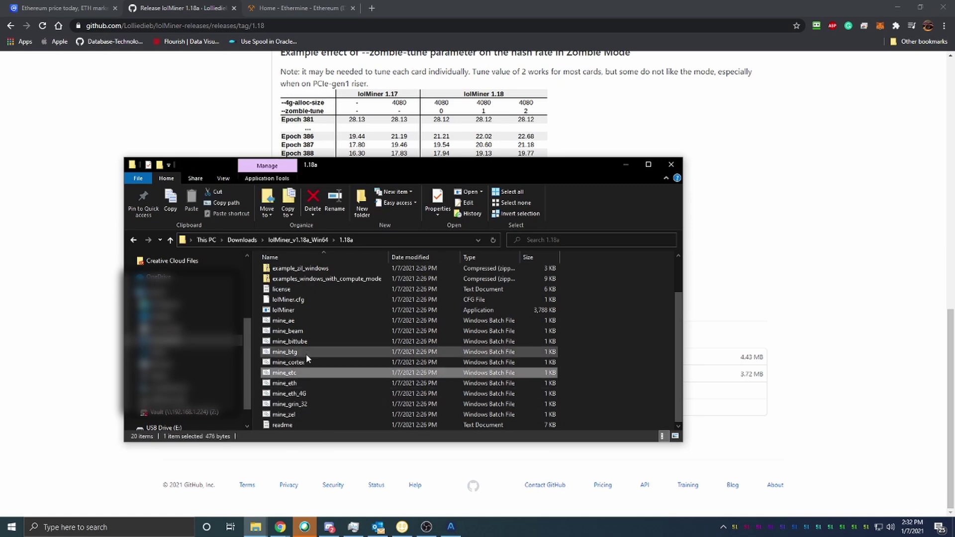
click(306, 354)
click(323, 330)
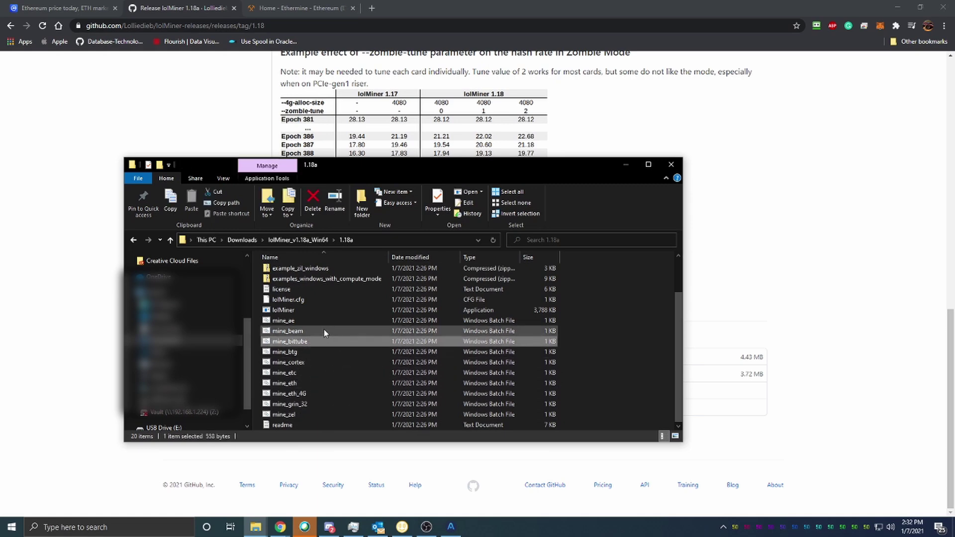
click(297, 383)
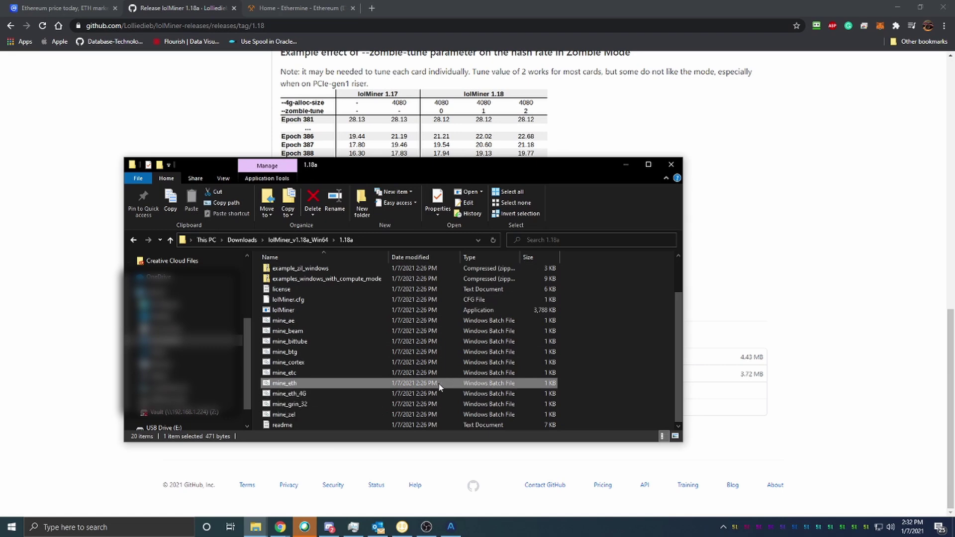
click(304, 395)
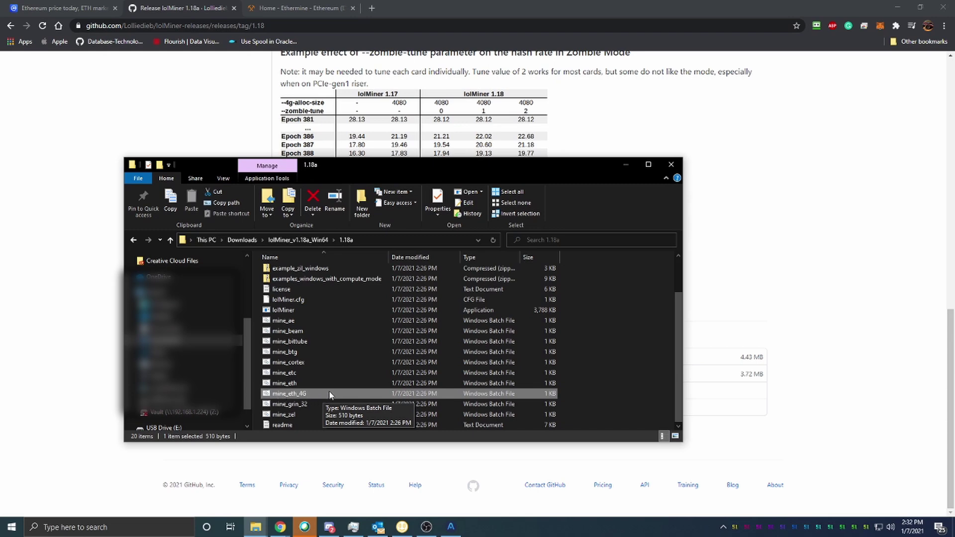
click(340, 383)
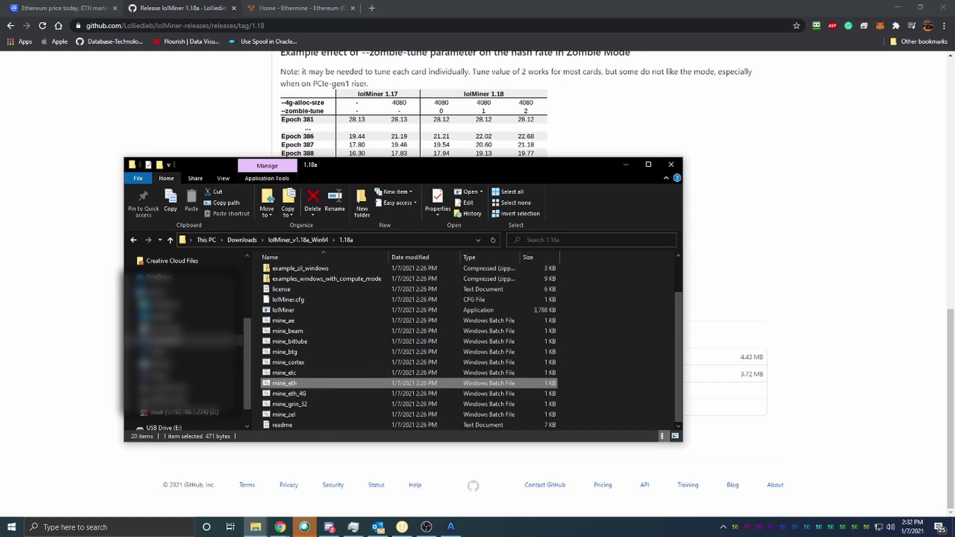
key(ctrl+shift+Escape)
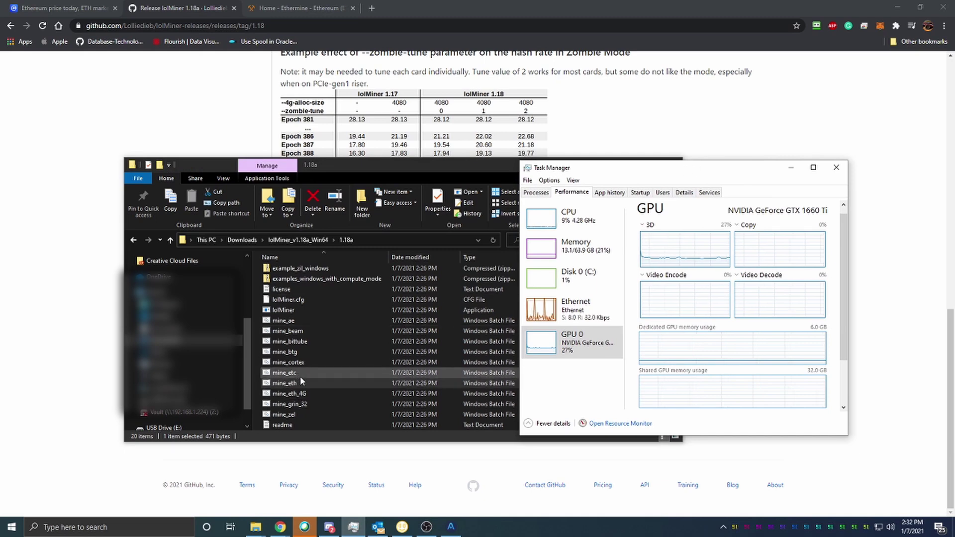
key(alt+F4)
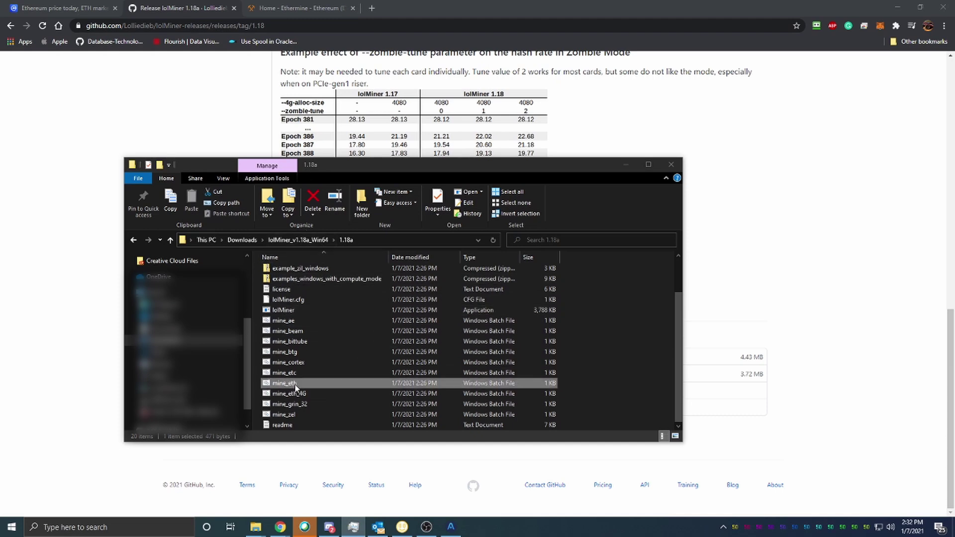
- Test-run the mine_eth batch file, allowing it past Microsoft Defender SmartScreen, and close its console window
double_click(279, 388)
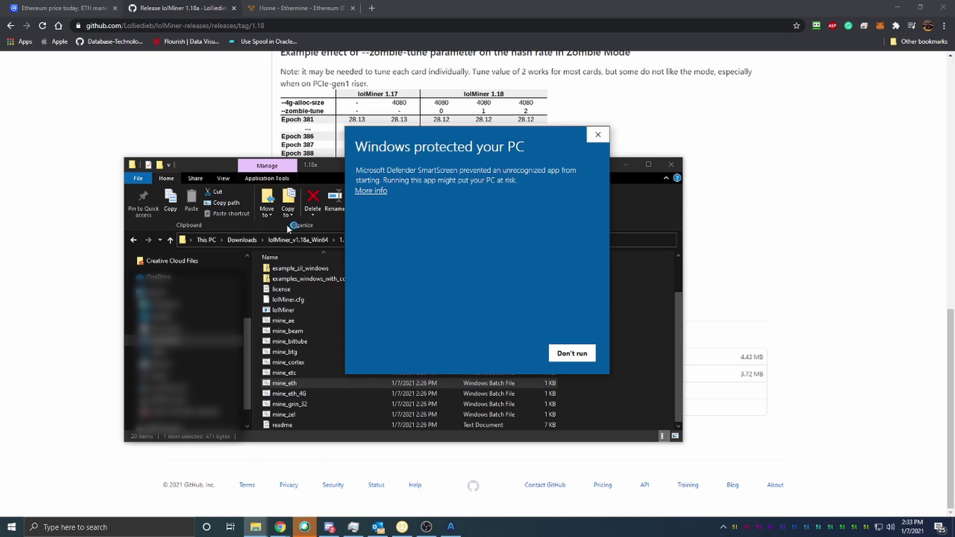
click(381, 191)
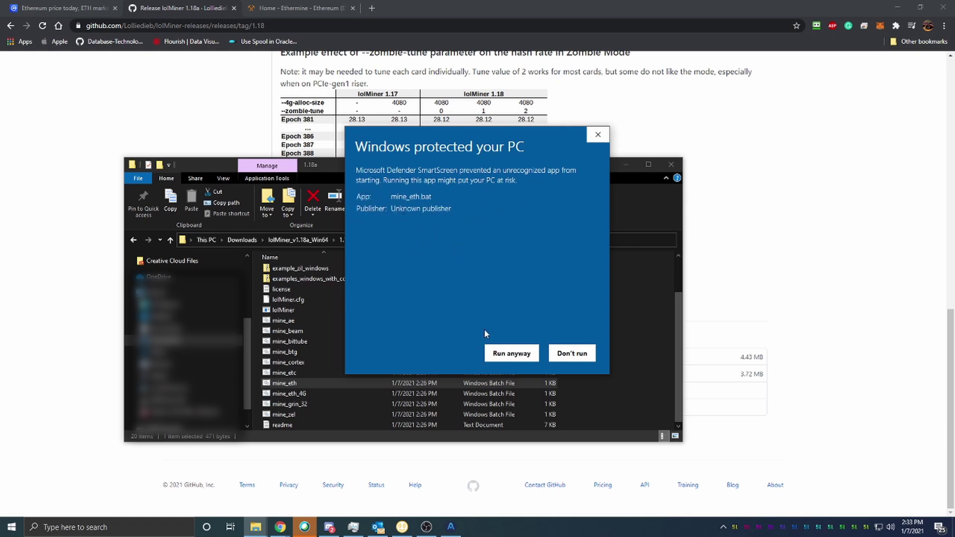
click(515, 354)
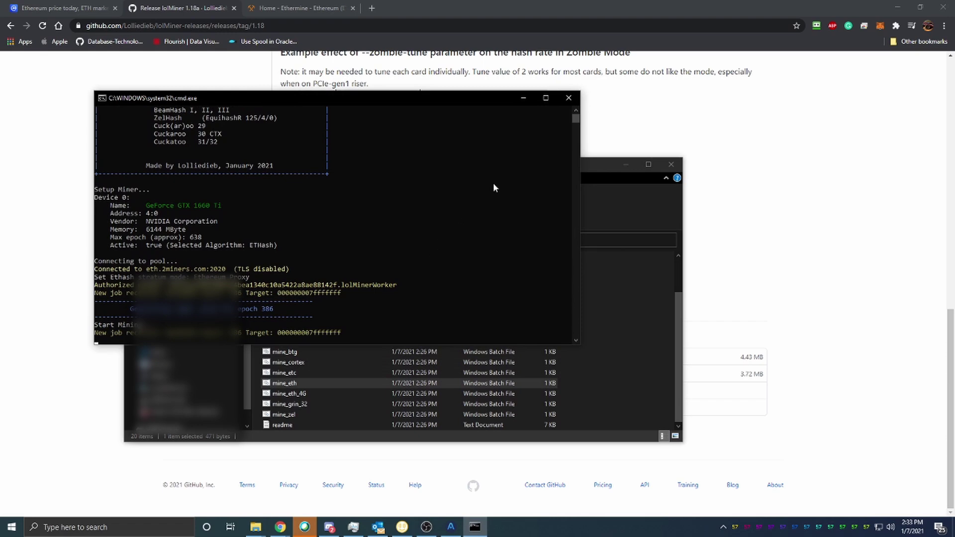
click(567, 98)
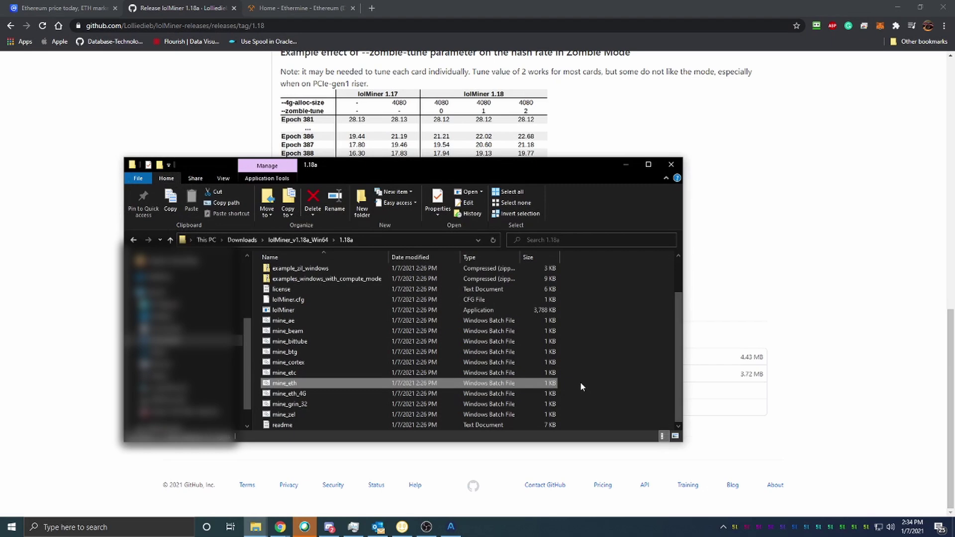
- Open the mine_eth batch file for editing in Notepad
right_click(360, 383)
click(387, 153)
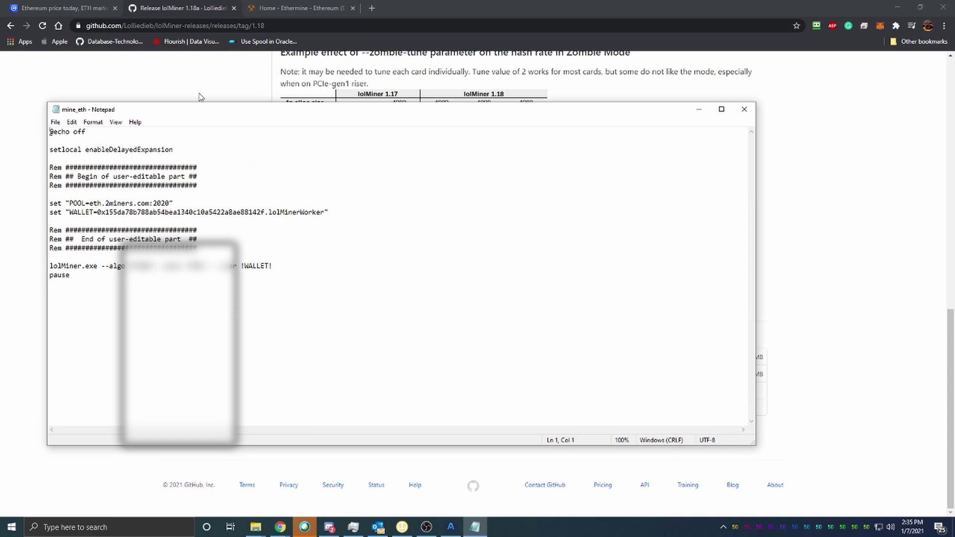
- Open Ethermine's connection instructions in the browser and copy the US East server address us1.ethermine.org
click(275, 4)
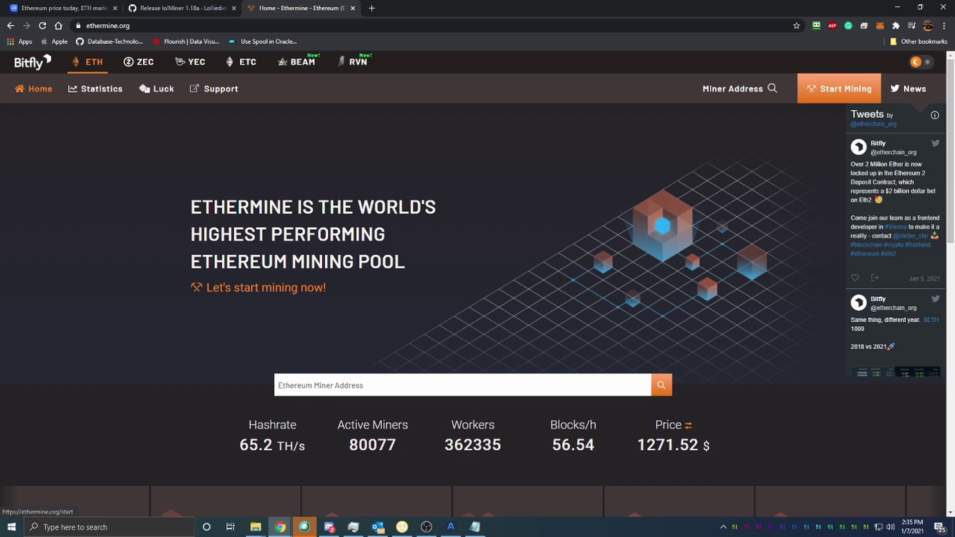
click(829, 98)
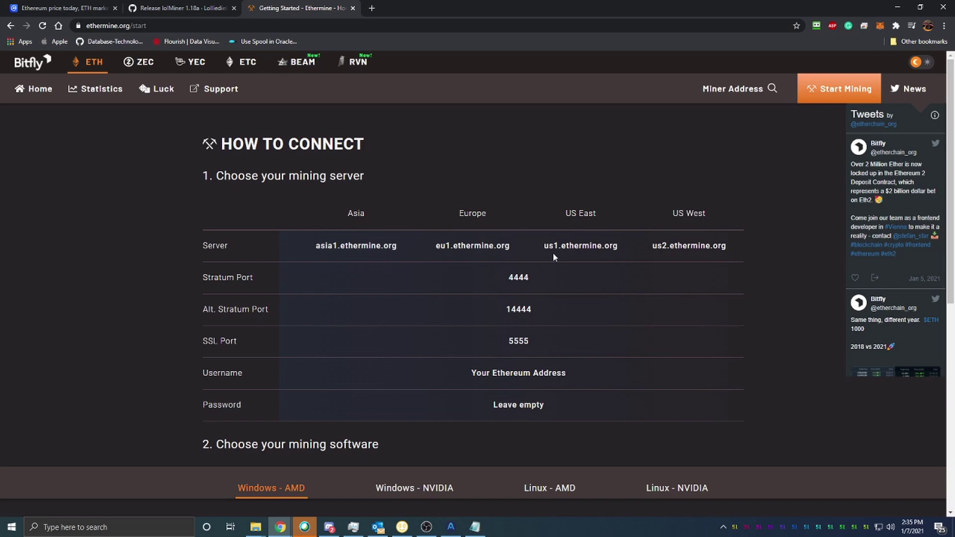
drag(543, 245, 618, 248)
right_click(616, 246)
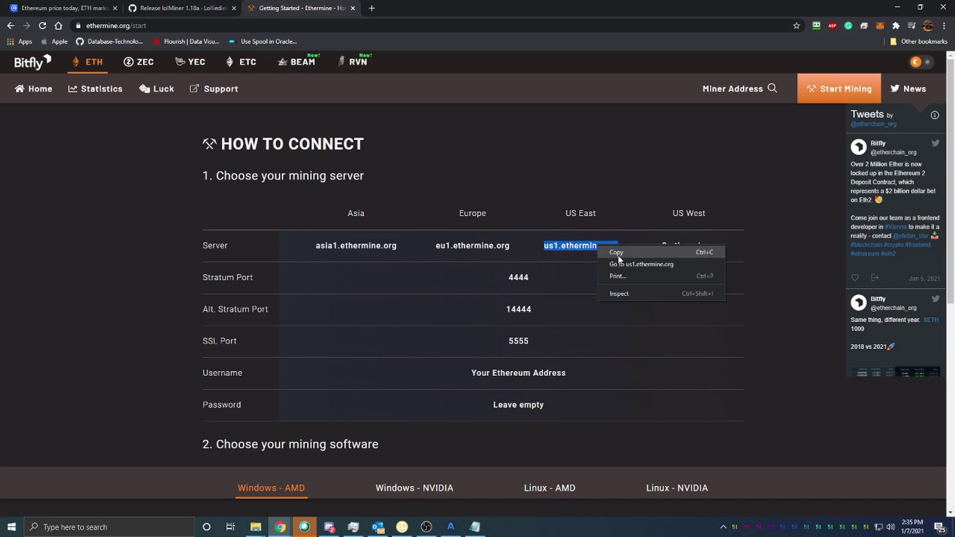
click(617, 255)
- Replace the POOL address in the mine_eth file with us1.ethermine.org
click(474, 527)
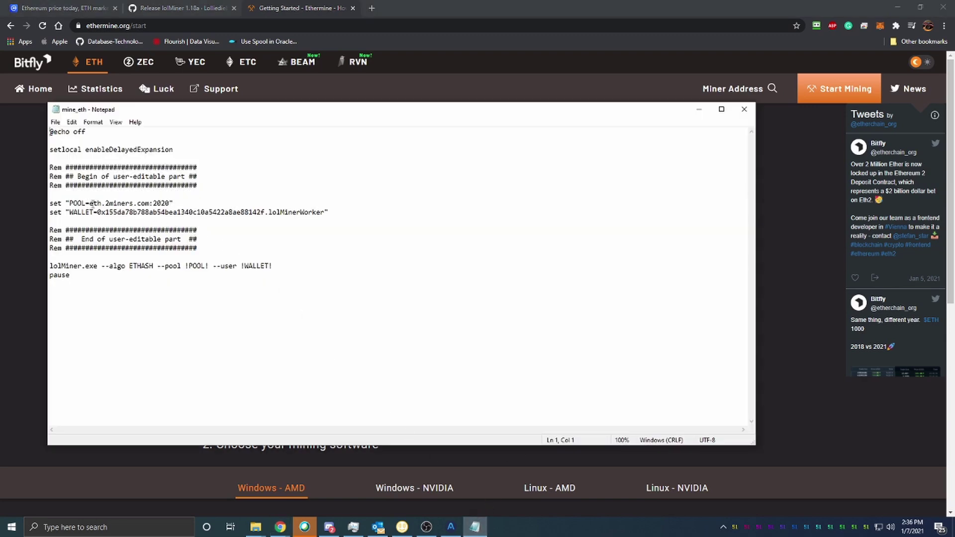
drag(91, 203, 172, 204)
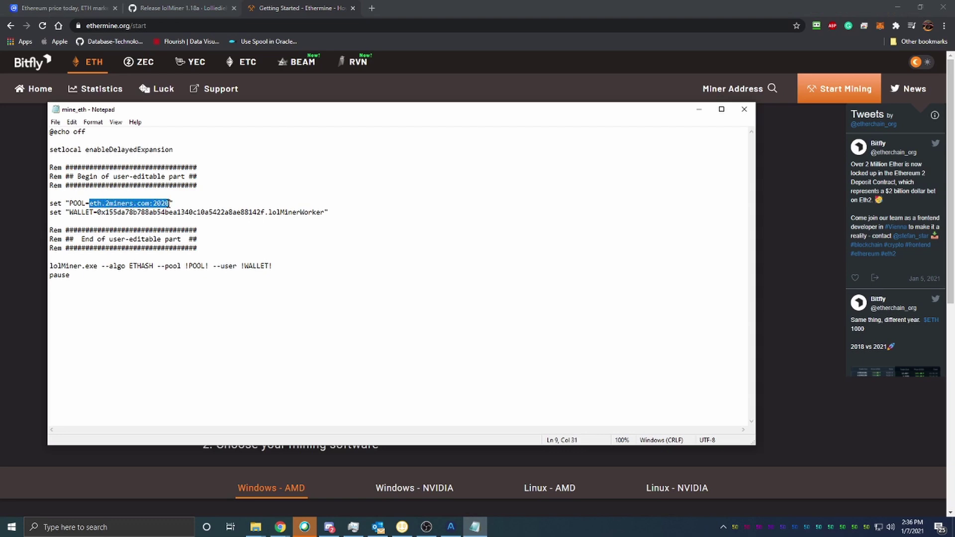
key(ctrl+v)
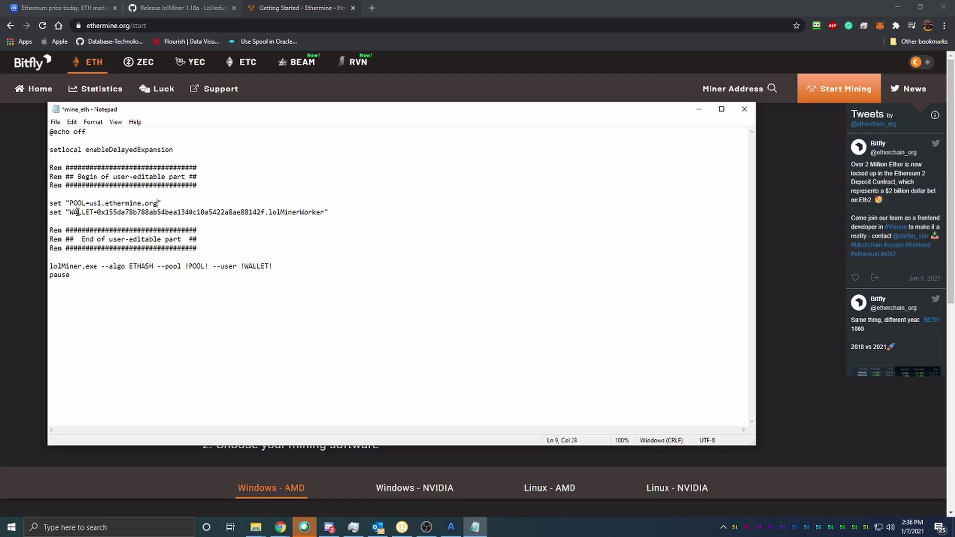
- Copy the Ethereum receiving address from Atomic Wallet and replace the sample WALLET address in mine_eth with it, keeping the .lolMinerWorker suffix
click(452, 531)
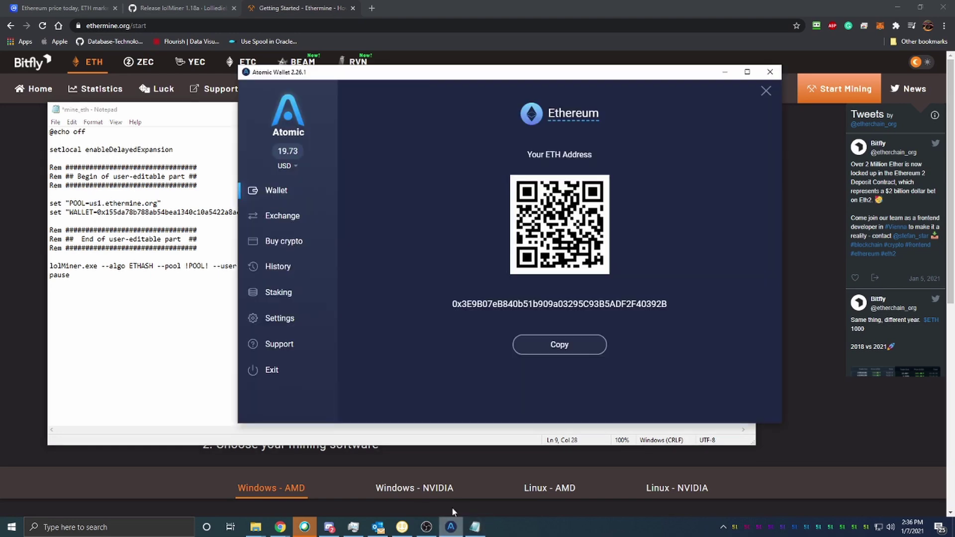
click(559, 345)
click(99, 212)
drag(99, 213, 264, 212)
key(ctrl+v)
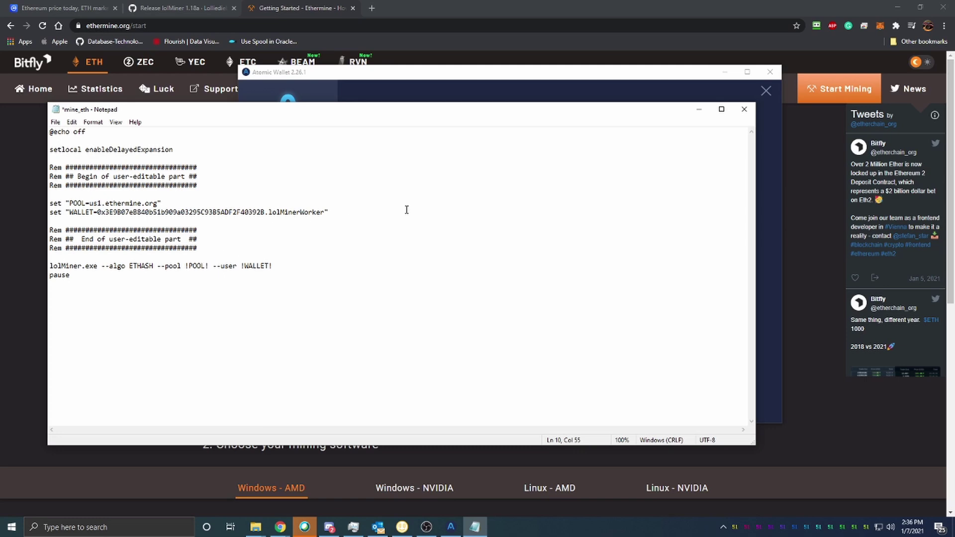
- Look up Ethermine's stratum port and append :4444 to the POOL address in the mine_eth file
click(809, 277)
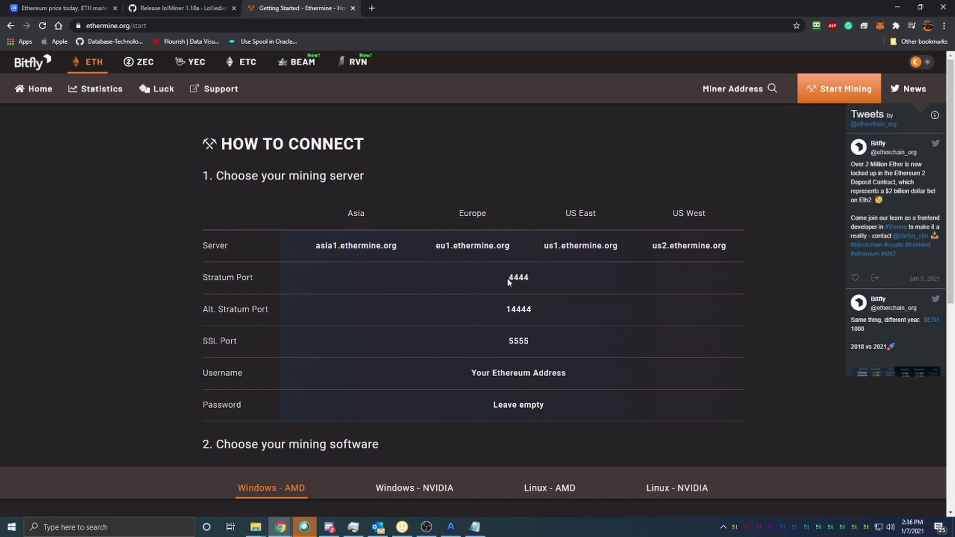
drag(508, 277, 524, 278)
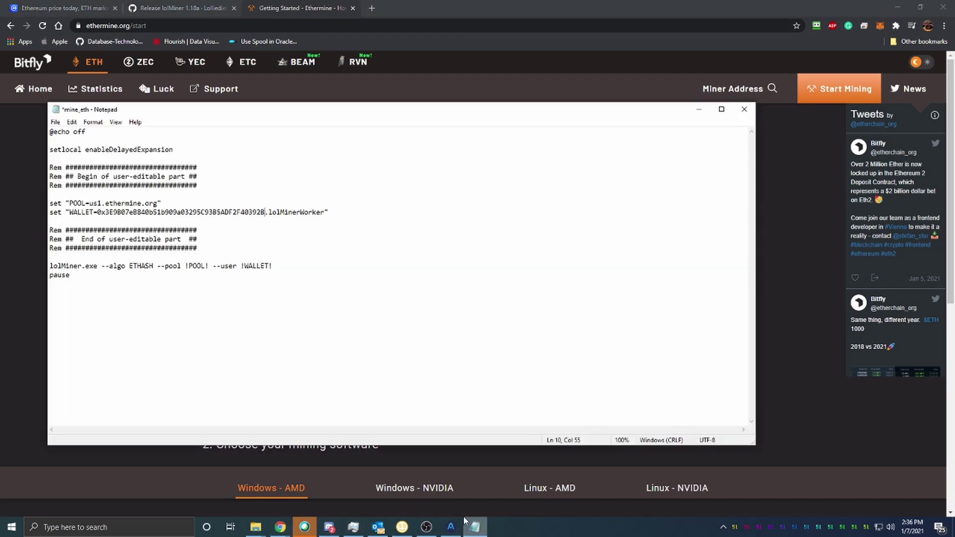
click(474, 527)
click(157, 204)
text(:444)
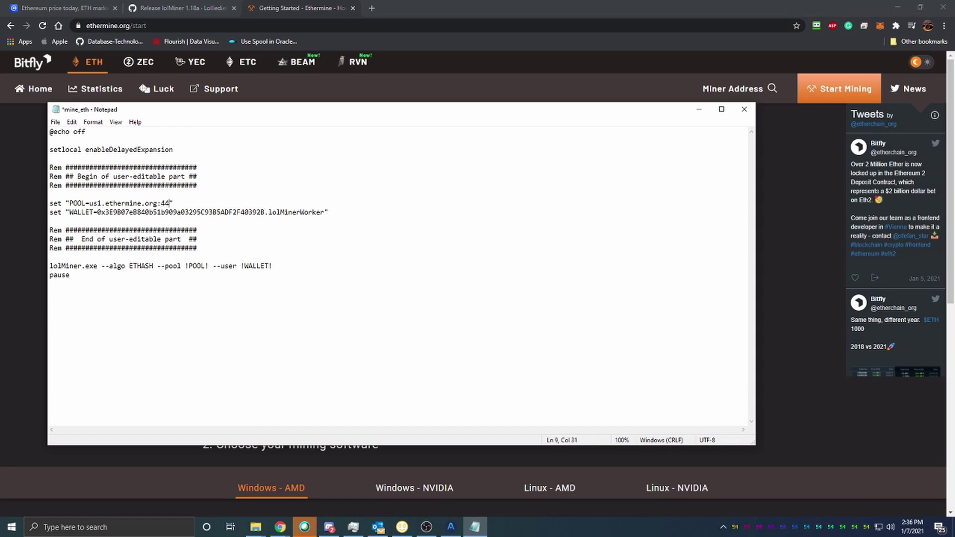
text(4)
- Check the mine_eth settings against Ethermine's connection table, and save and close the file
click(788, 362)
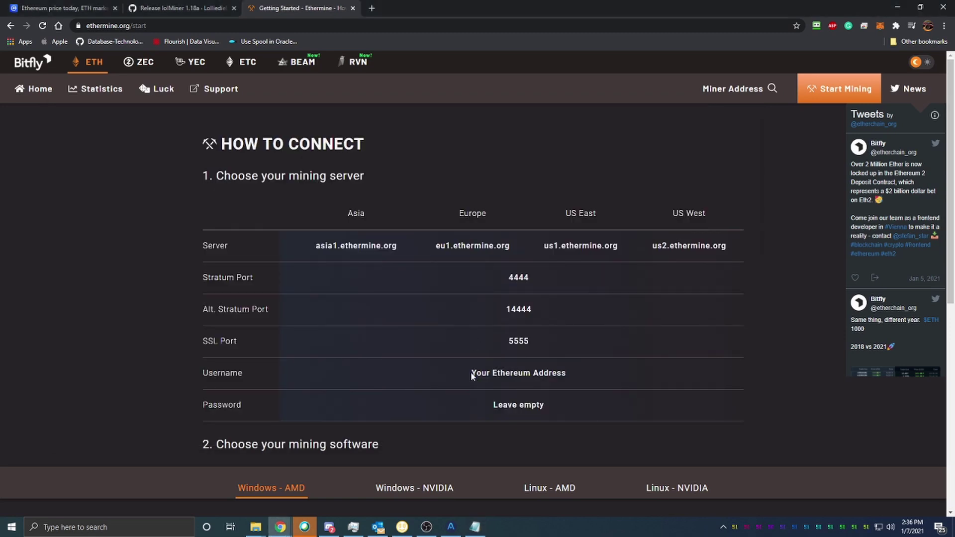
click(475, 528)
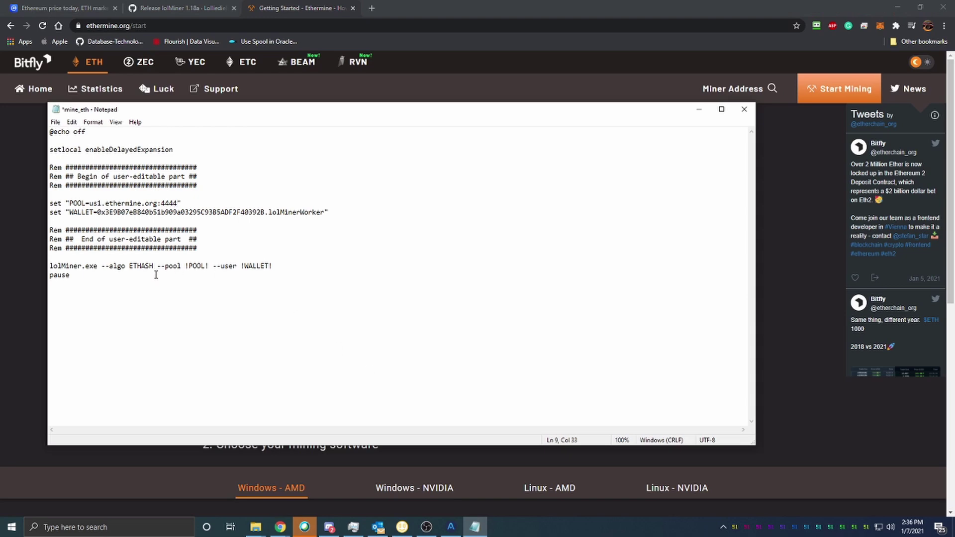
click(780, 347)
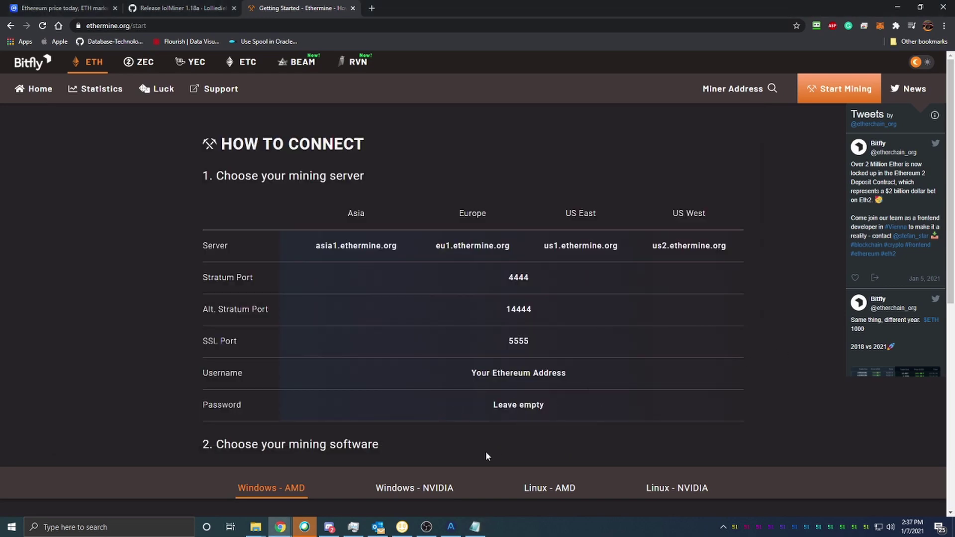
click(474, 527)
click(55, 122)
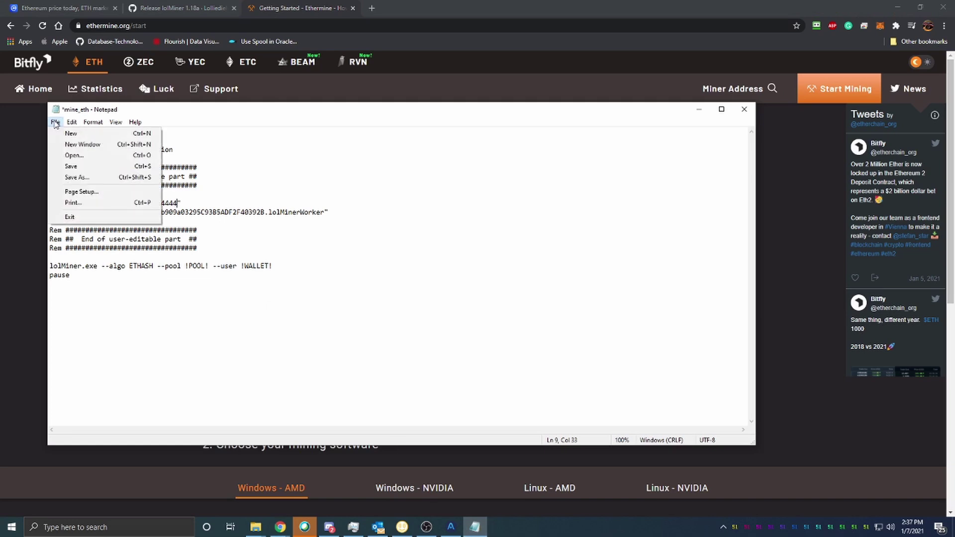
click(75, 167)
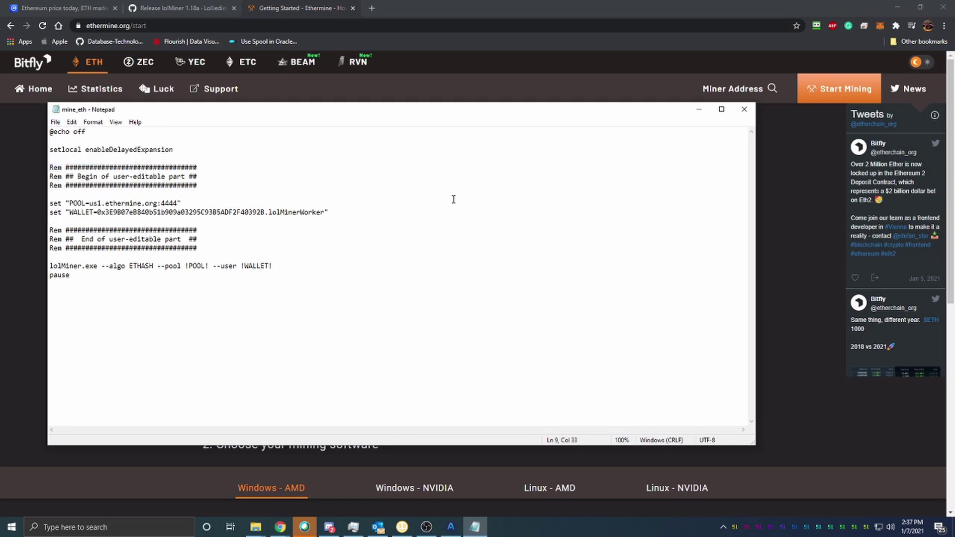
click(744, 109)
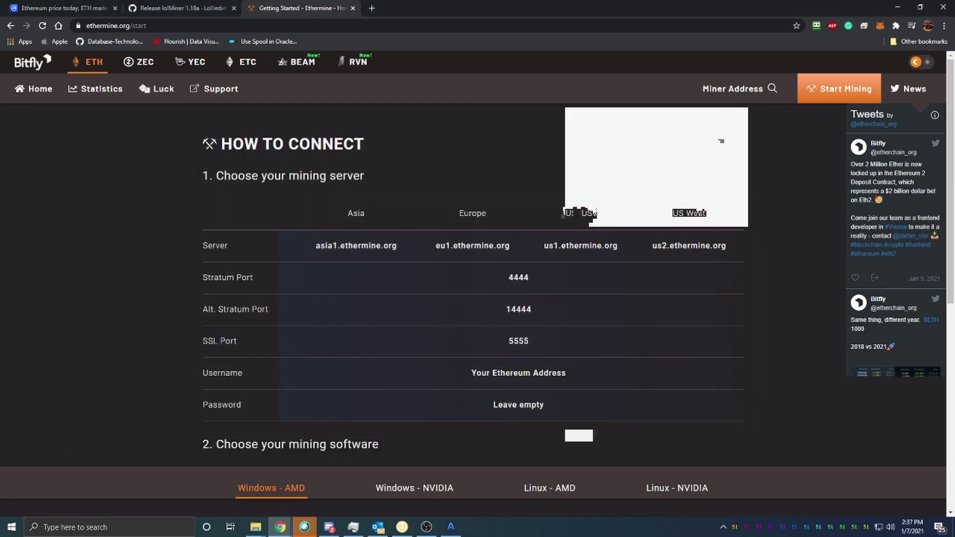
- Run the edited mine_eth batch file from the lolMiner 1.18a folder to start mining
click(255, 527)
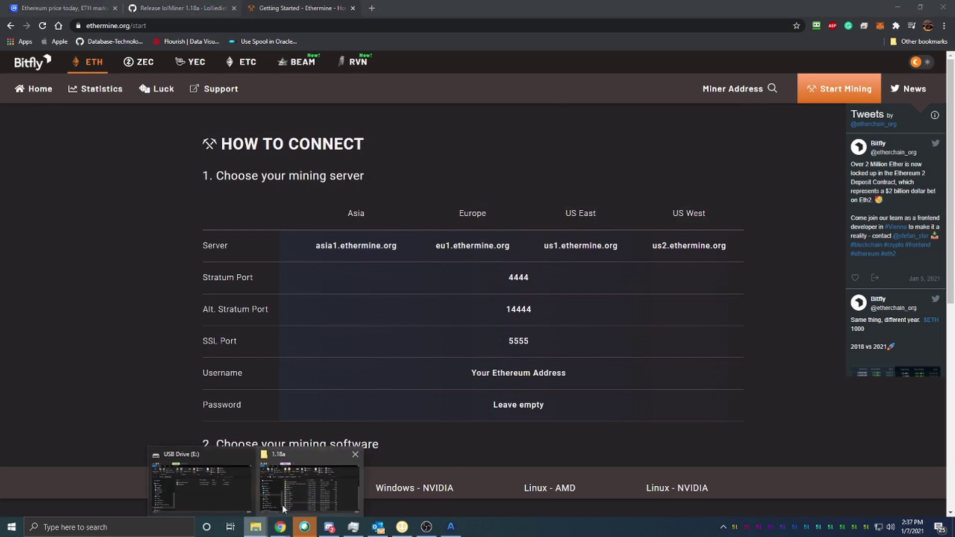
click(291, 491)
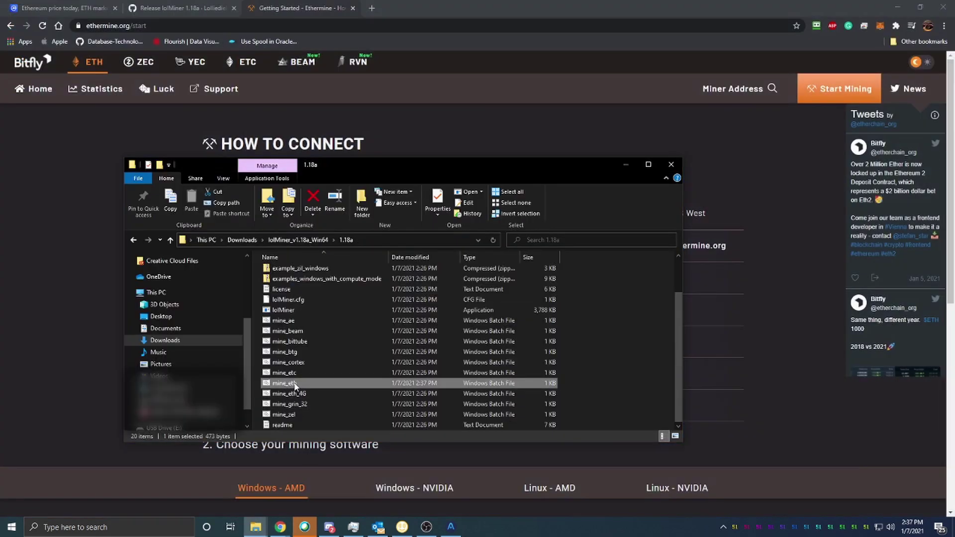
double_click(294, 383)
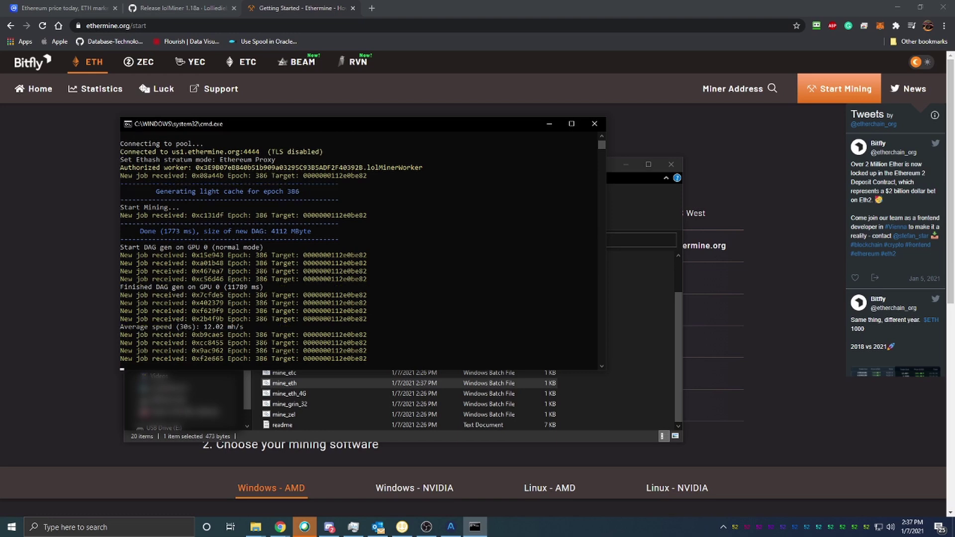
- Monitor the GPU load in Task Manager while mining, and stop the miner by closing its console window
key(ctrl+shift+Escape)
drag(799, 141, 799, 141)
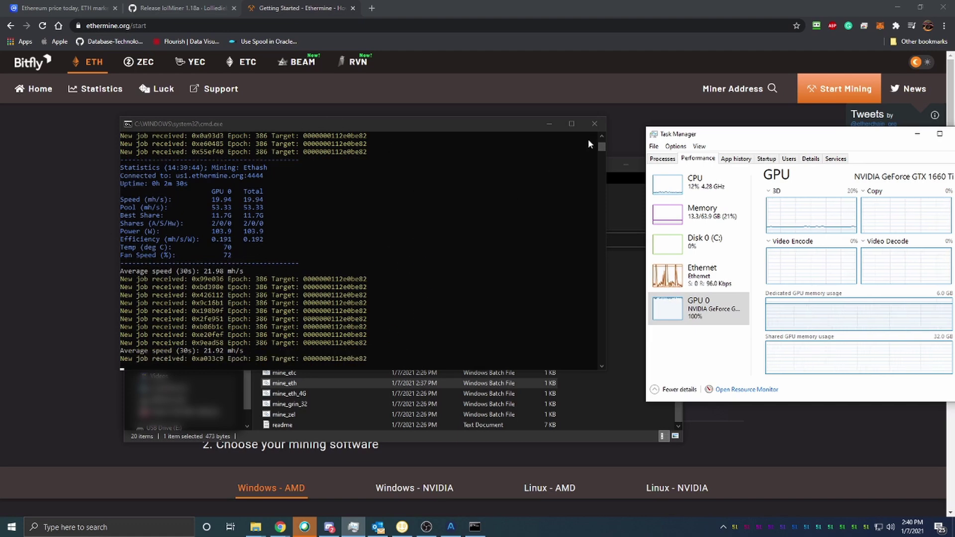
click(594, 124)
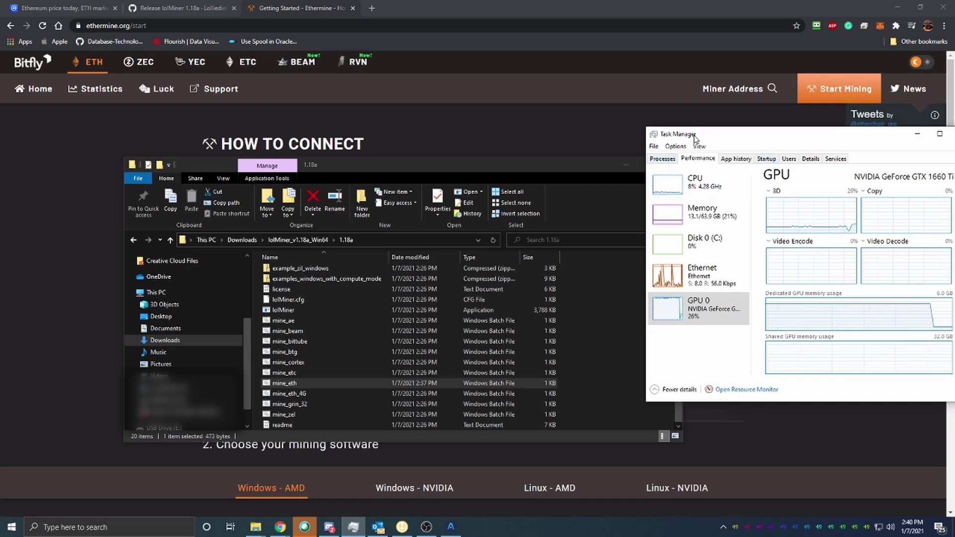
click(917, 133)
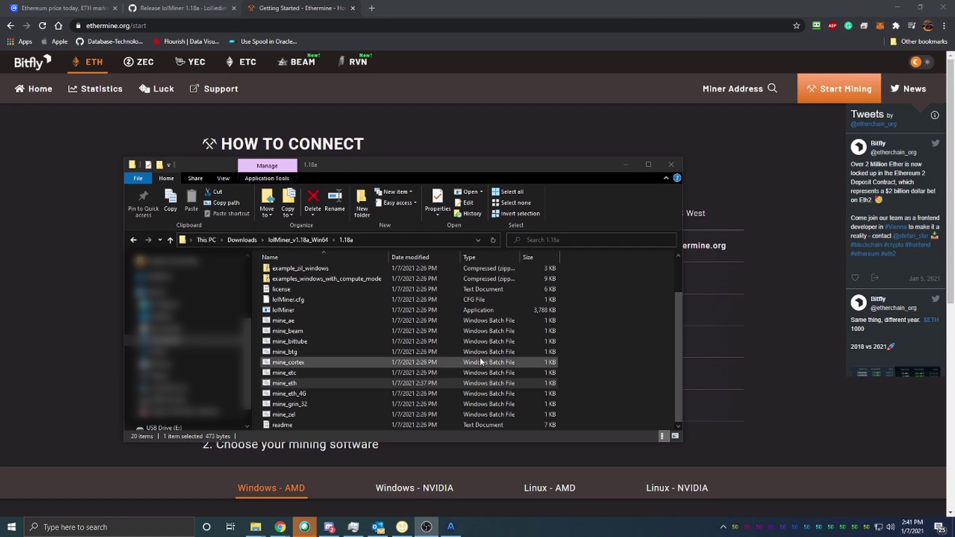
- Open the mine_eth_4G batch file in Notepad to examine its pool, wallet and launch settings, and close it
right_click(330, 393)
click(300, 397)
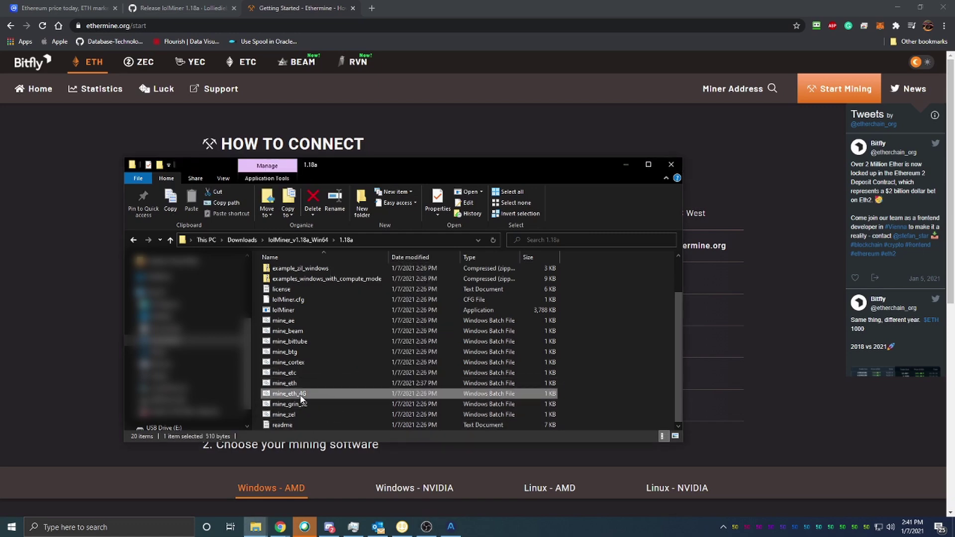
right_click(302, 397)
click(348, 166)
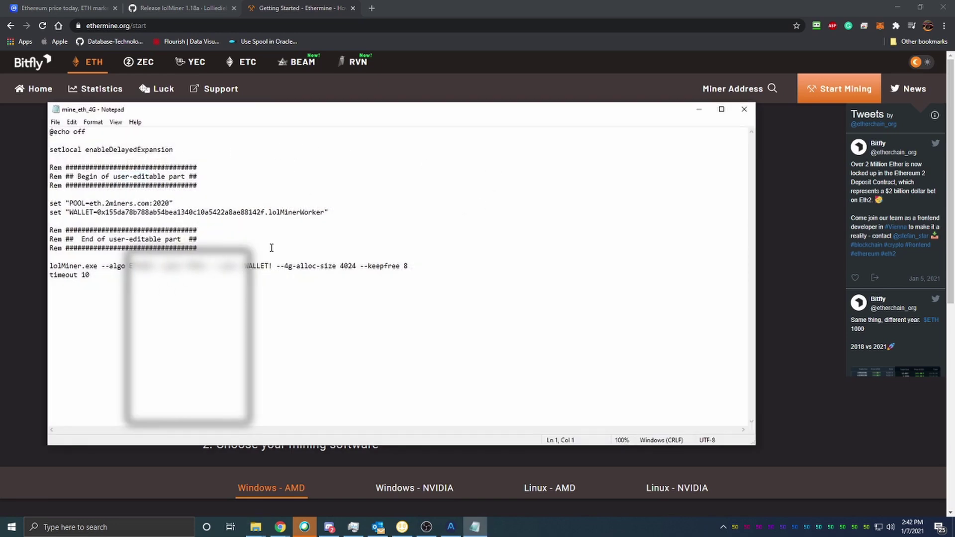
click(744, 109)
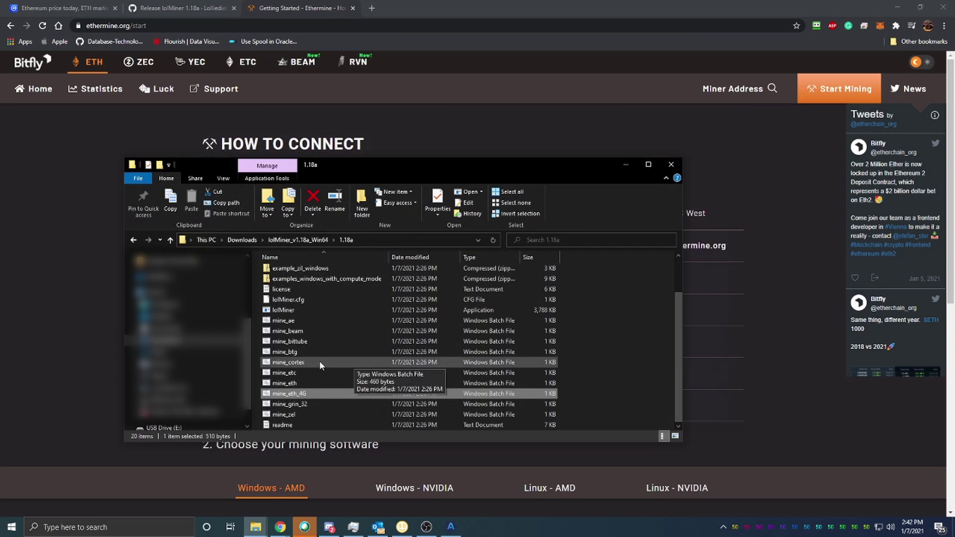
- Open the mine_beam batch file in Notepad, allowing it past Microsoft Defender SmartScreen
right_click(300, 363)
click(293, 394)
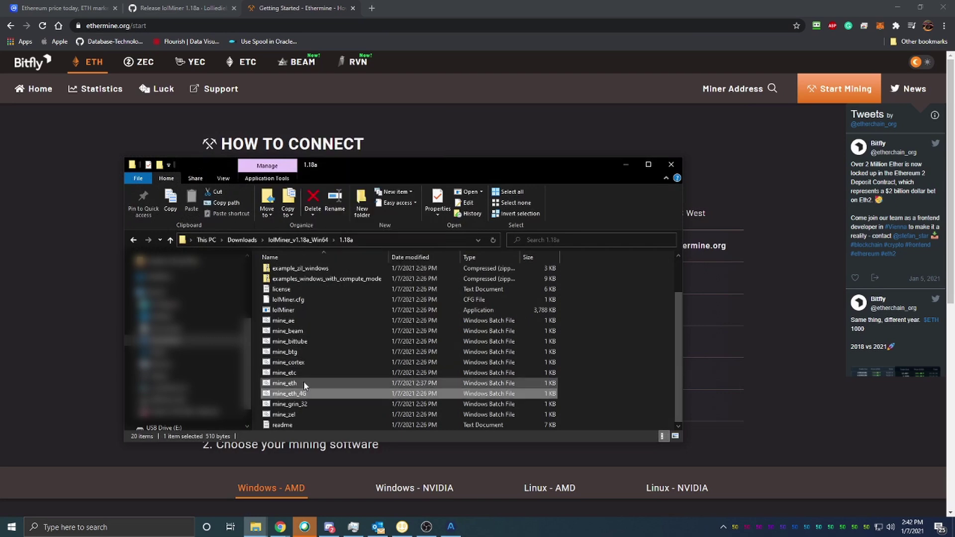
right_click(303, 330)
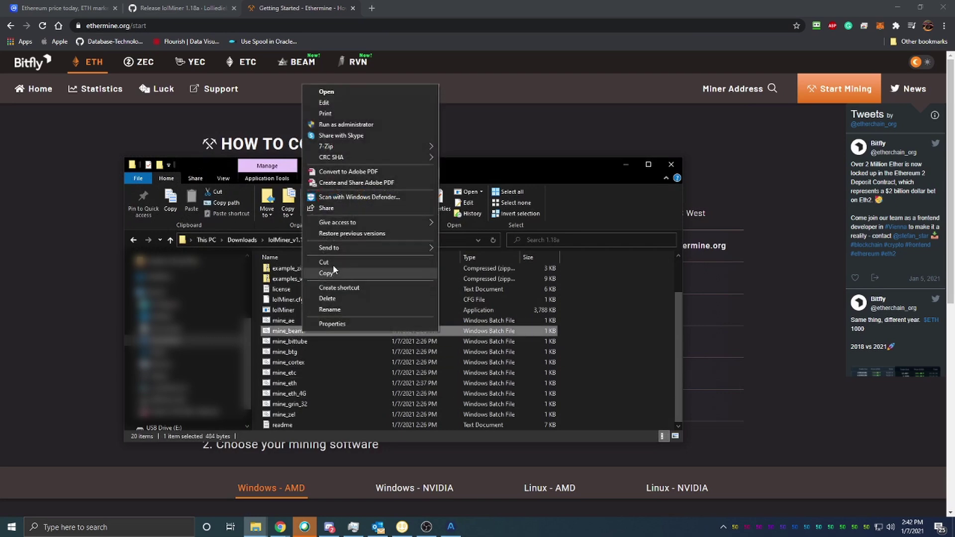
click(333, 93)
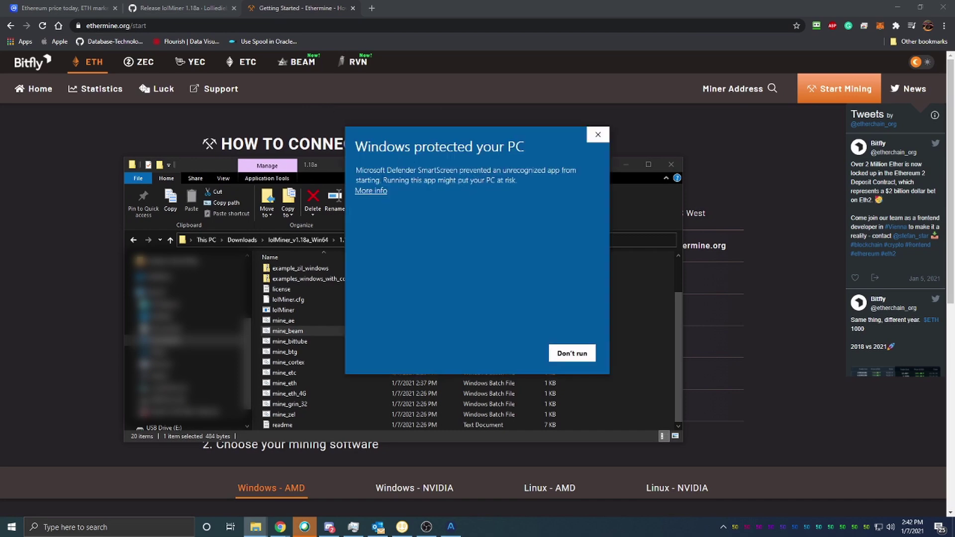
click(369, 191)
click(511, 353)
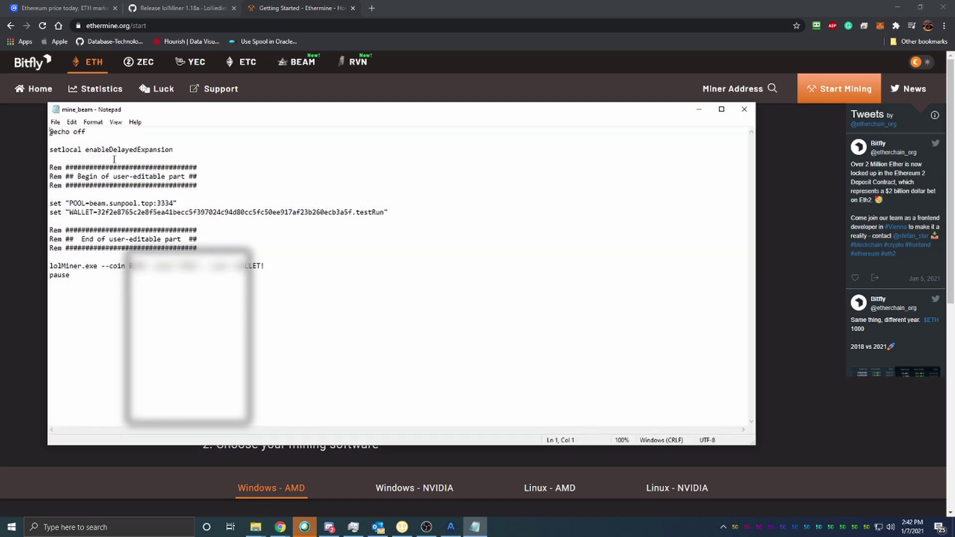
- Examine the pool, wallet and lolMiner.exe command lines in the mine_beam file and close it without editing
drag(97, 214, 157, 203)
click(154, 222)
click(237, 257)
drag(238, 273, 241, 265)
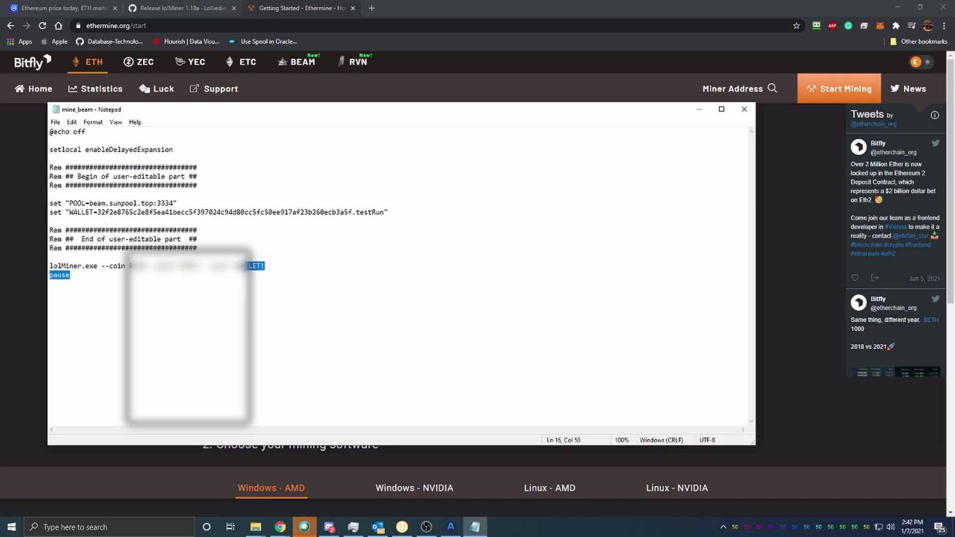
click(243, 265)
click(744, 109)
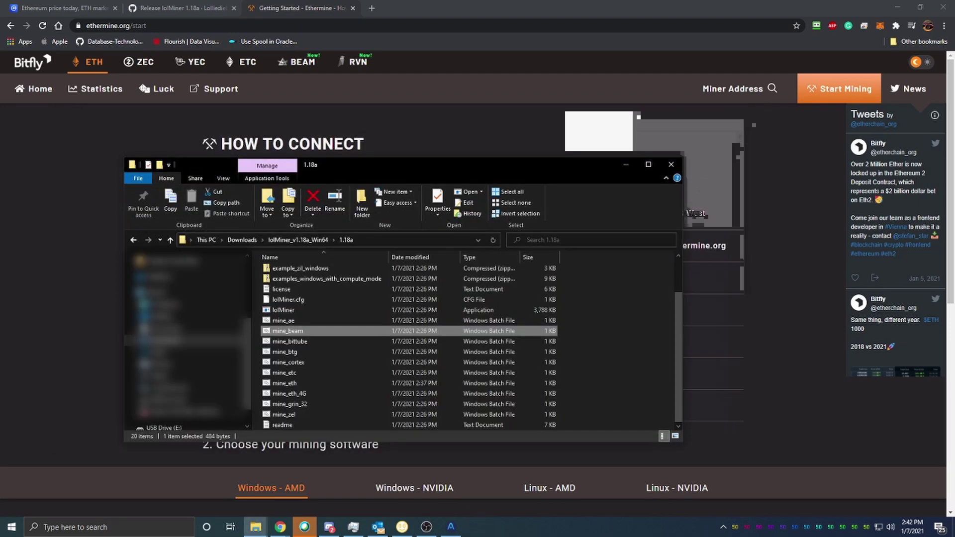